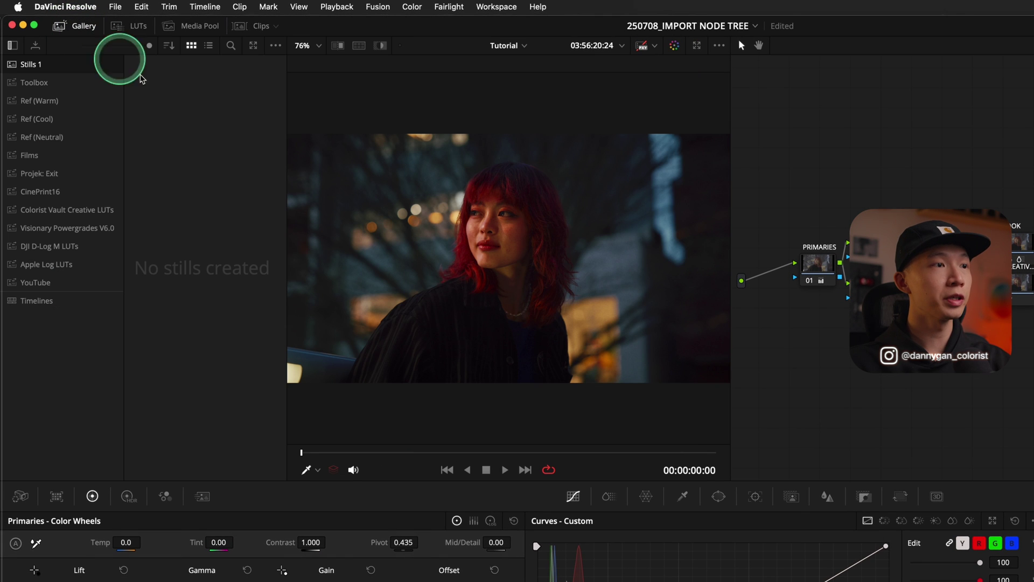
Grab still 1.1.1 of the graded frame into Stills 1, reselecting the node tree afterwards
left_click_drag(841, 169, 797, 224)
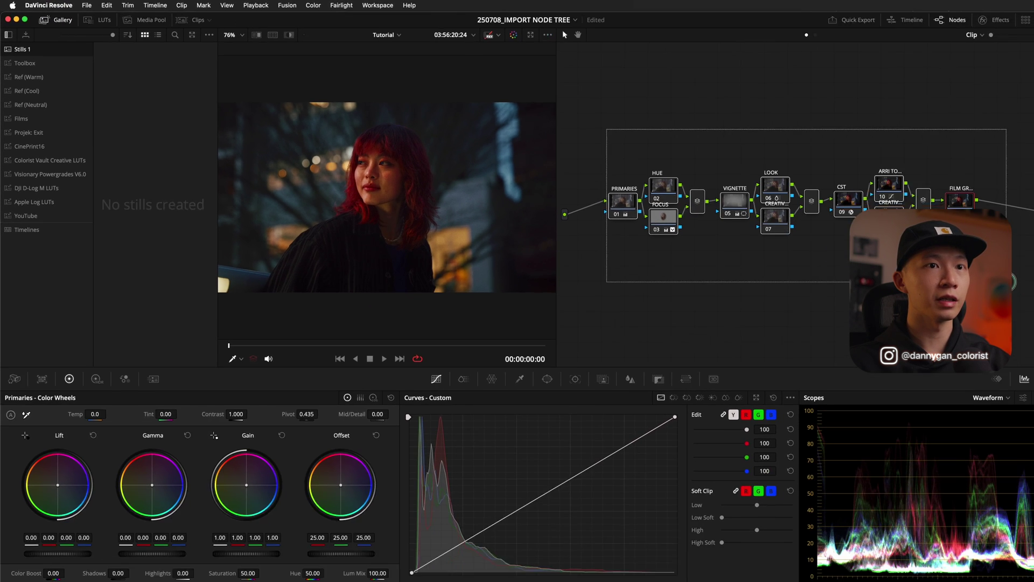
left_click_drag(976, 120, 586, 297)
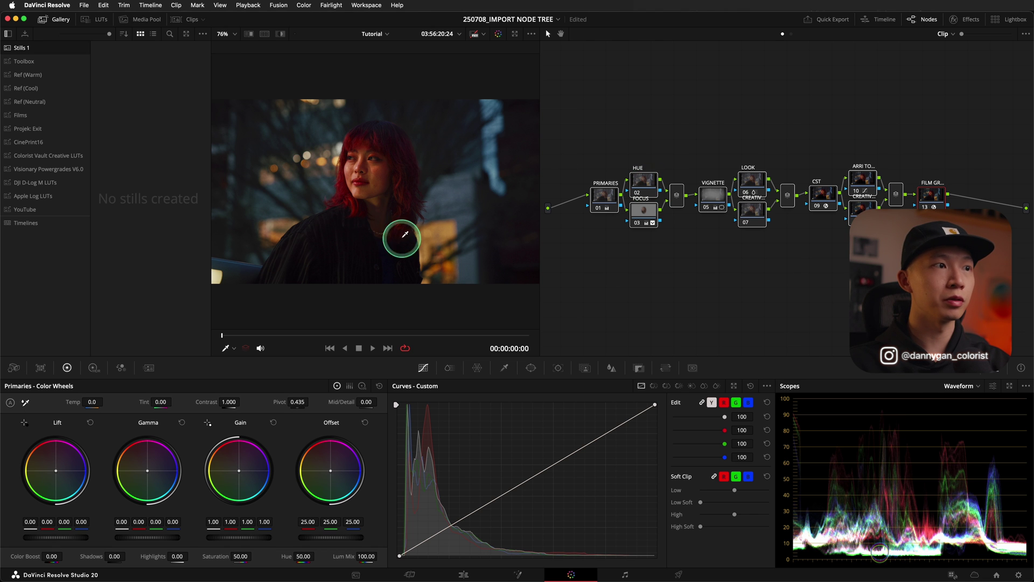
right_click(432, 165)
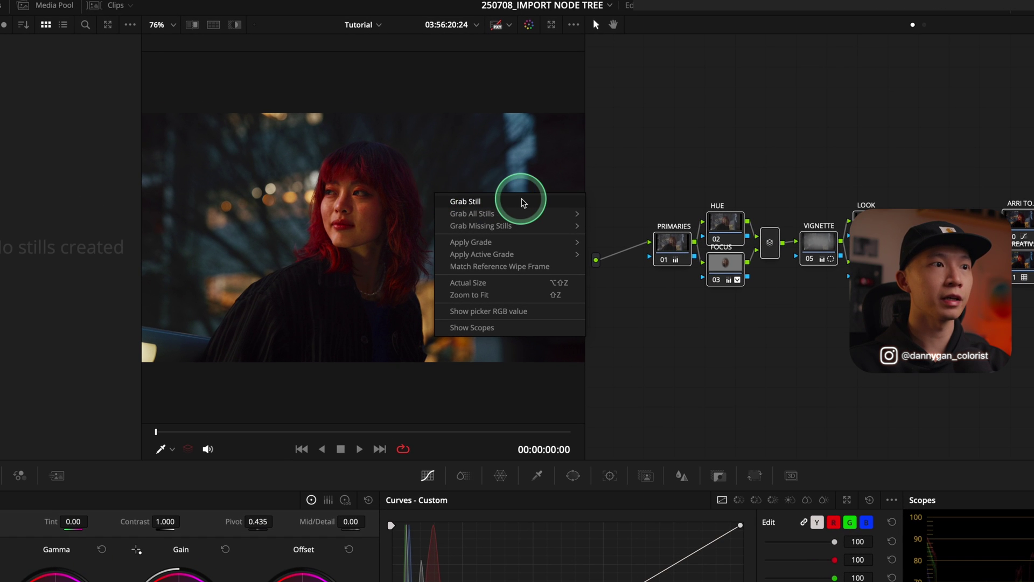
left_click(523, 203)
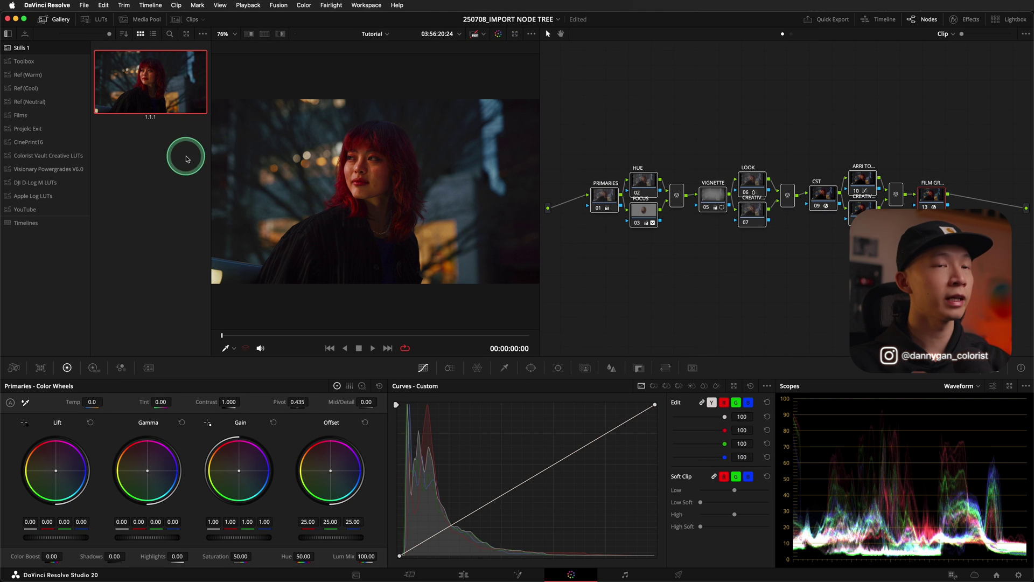
left_click_drag(564, 106, 819, 312)
left_click(159, 214)
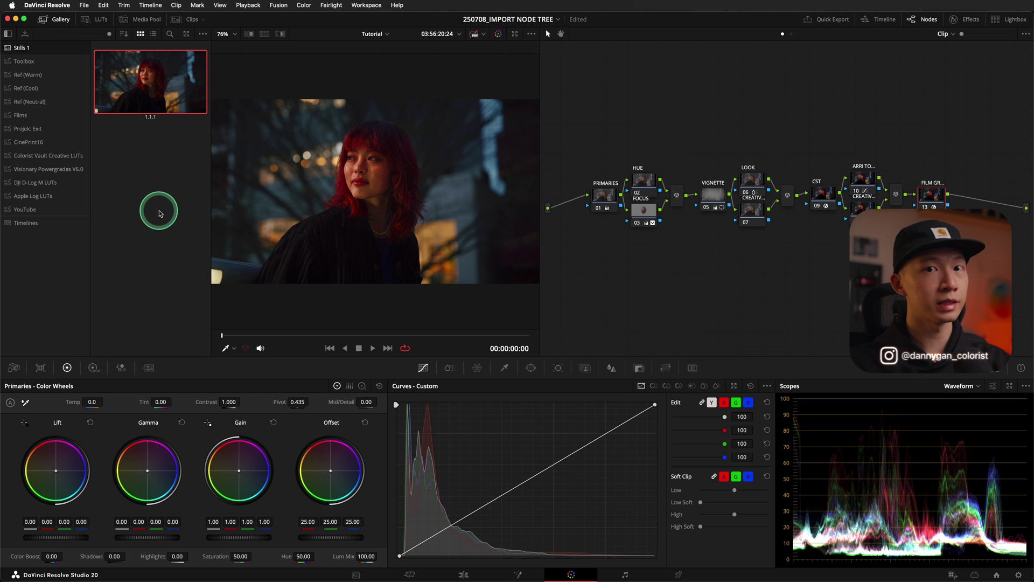
right_click(154, 86)
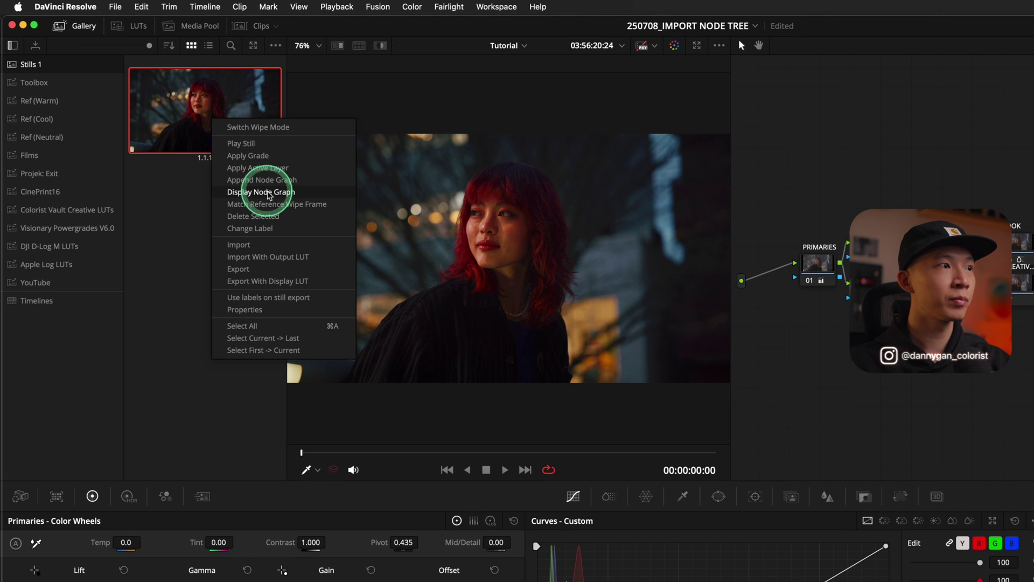
left_click(296, 192)
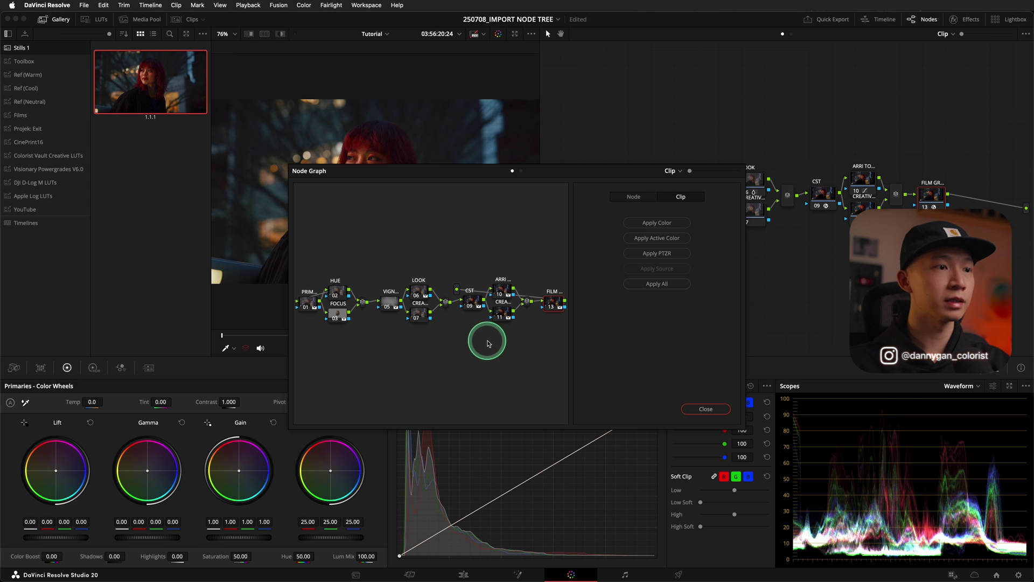
left_click(700, 408)
left_click(188, 153)
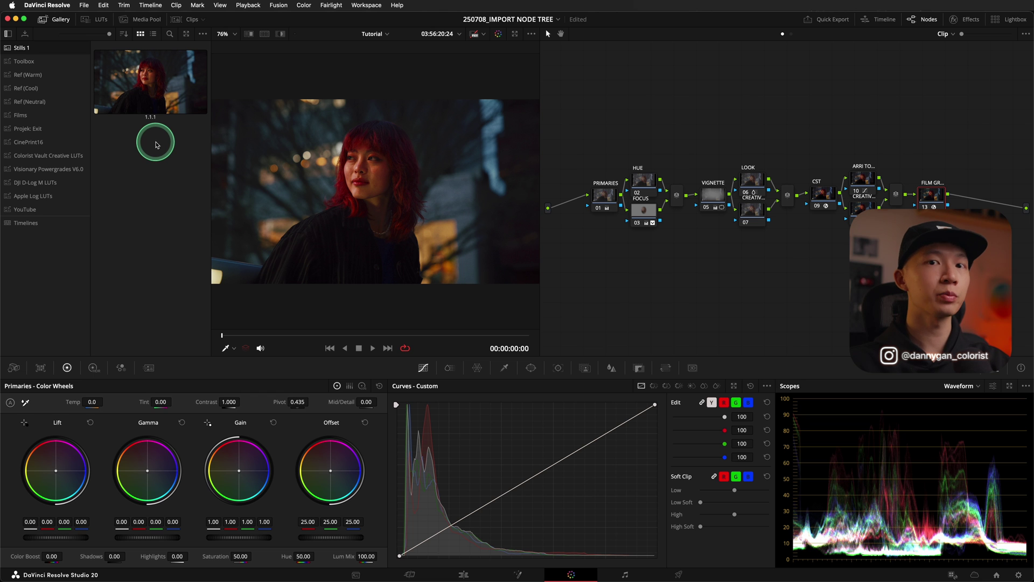
Export still 1.1.1 as JPEG files named 'Tokyo Night' into the DRX folder
right_click(157, 99)
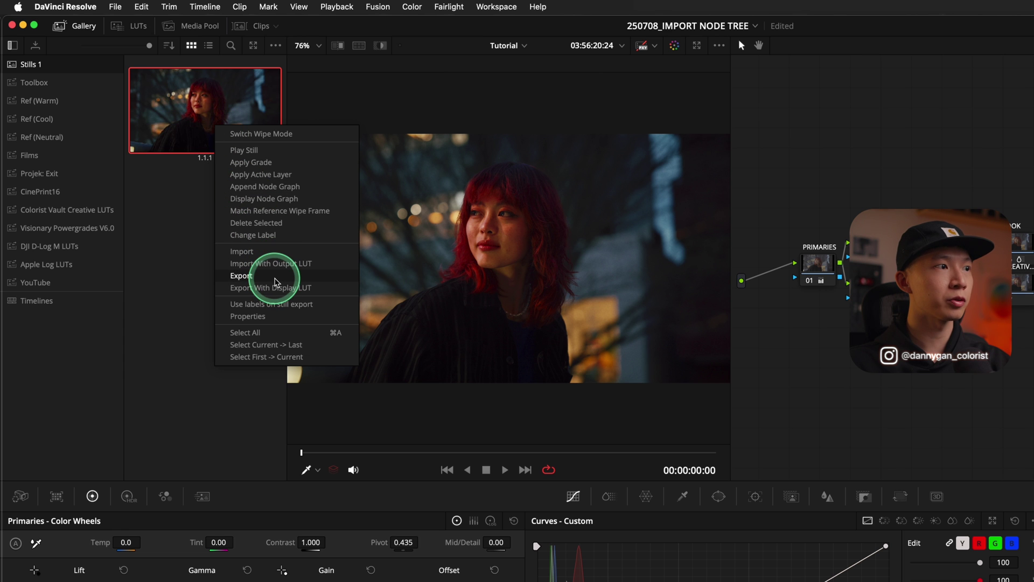
left_click(275, 282)
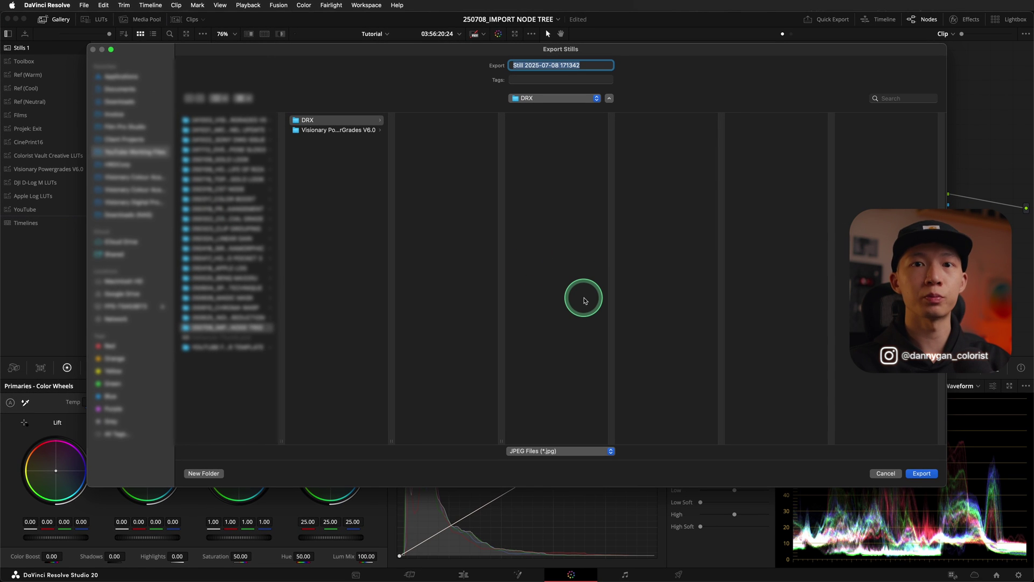
left_click(343, 120)
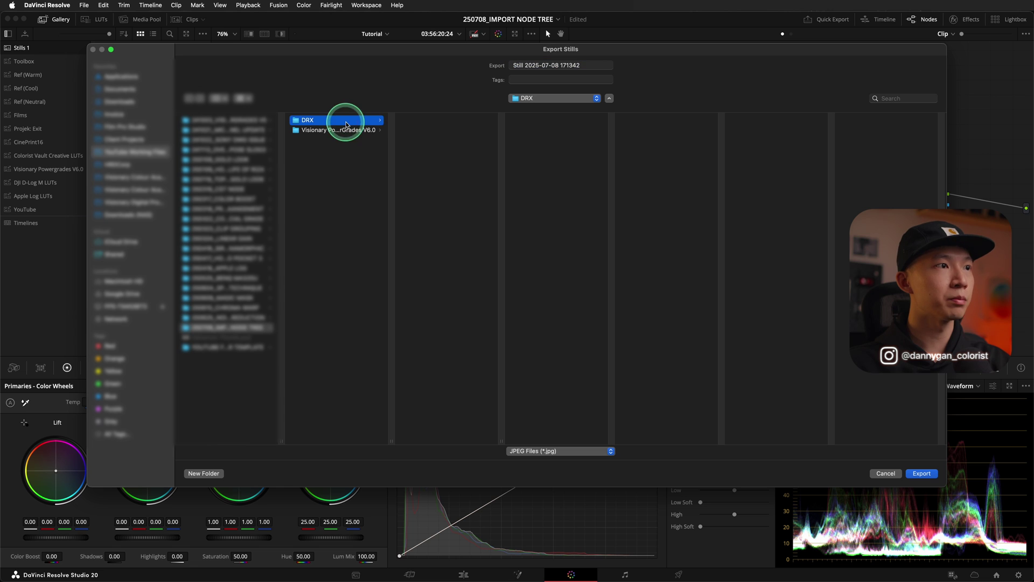
left_click(555, 450)
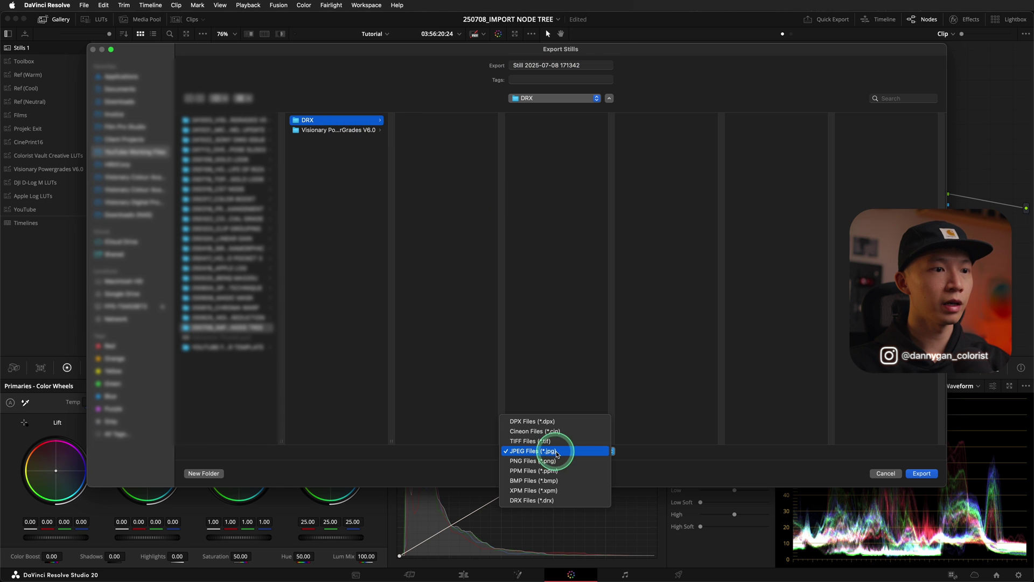
left_click(583, 451)
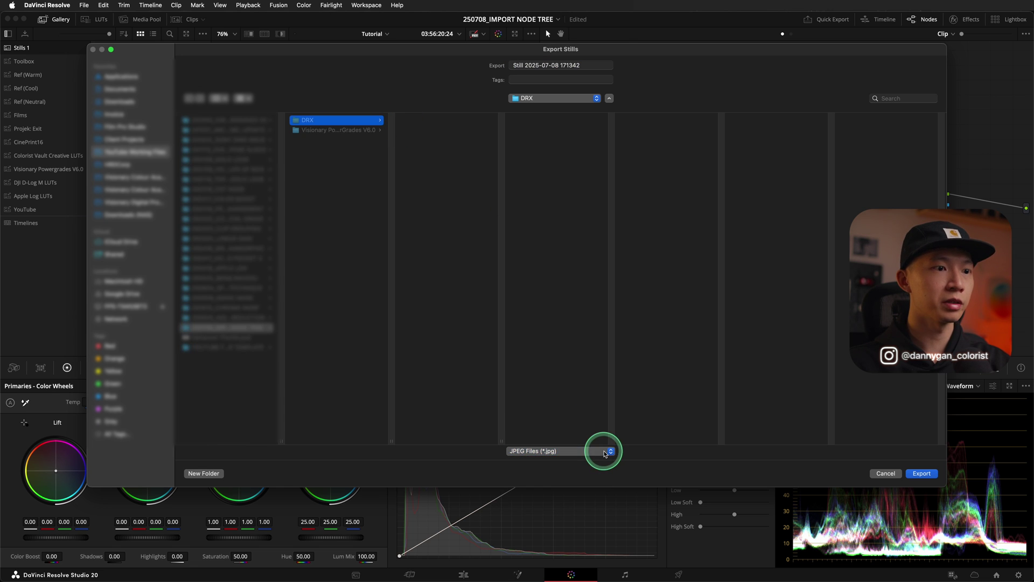
left_click(522, 65)
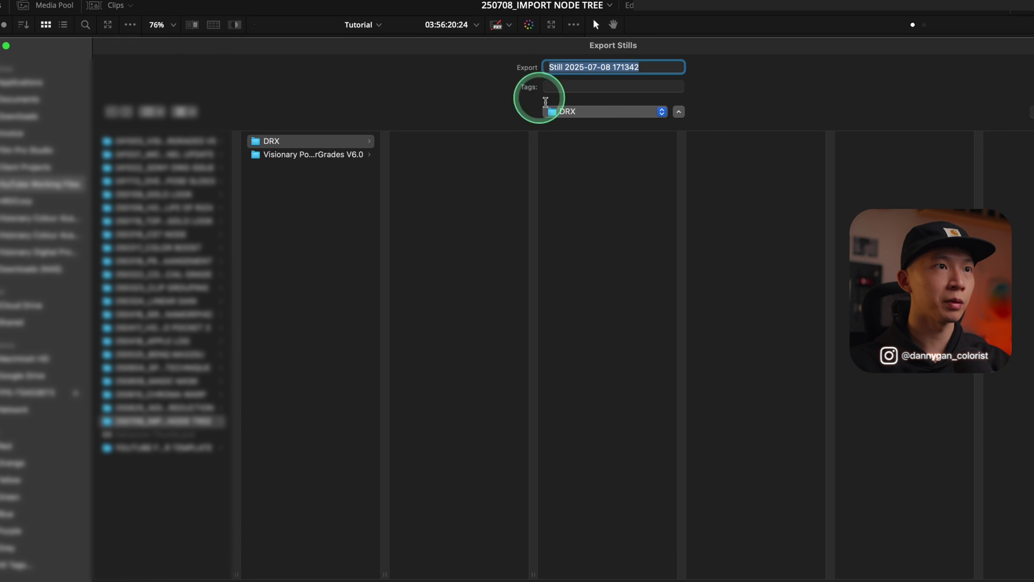
type("Tokyo N")
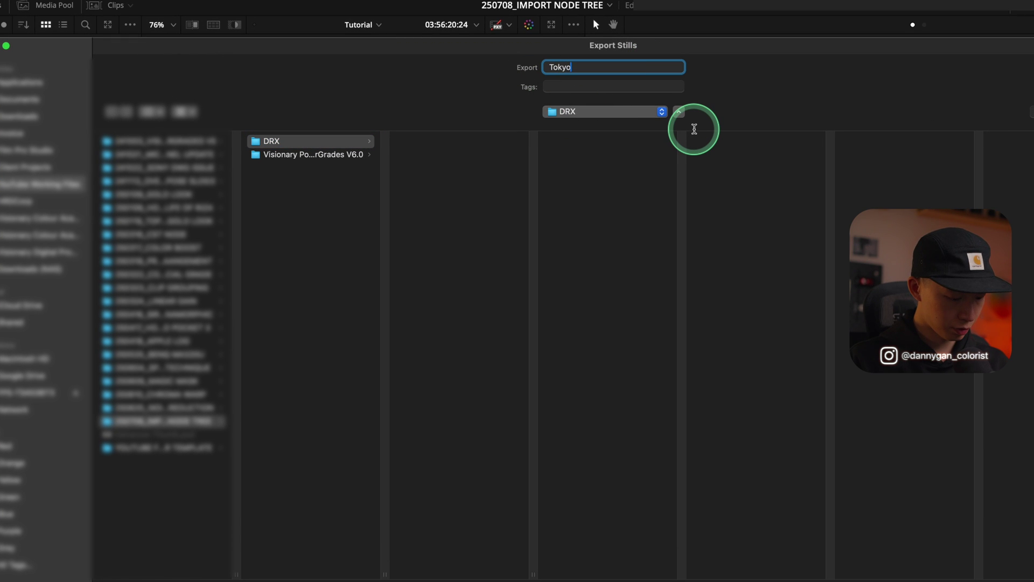
type("ight")
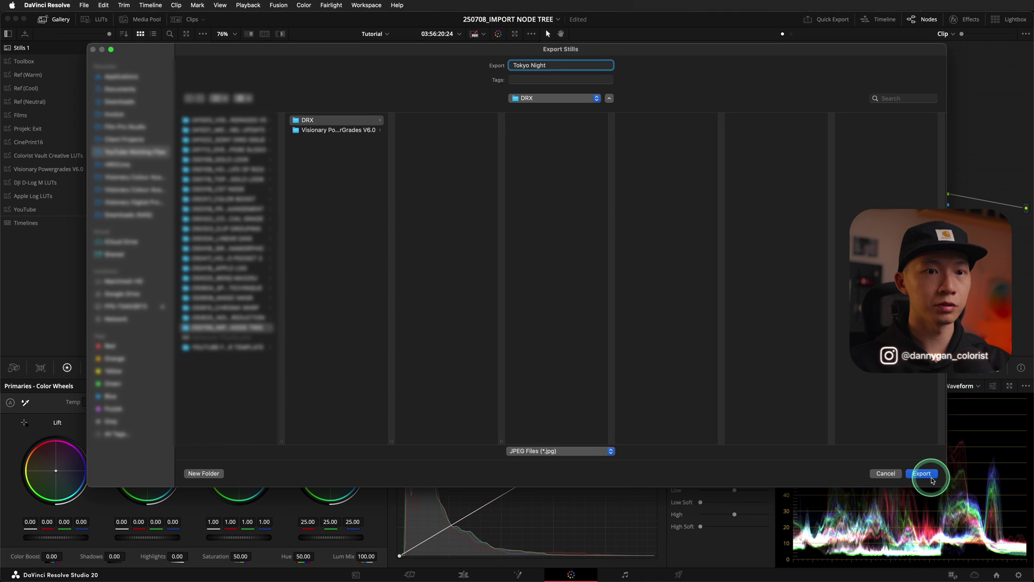
left_click(923, 474)
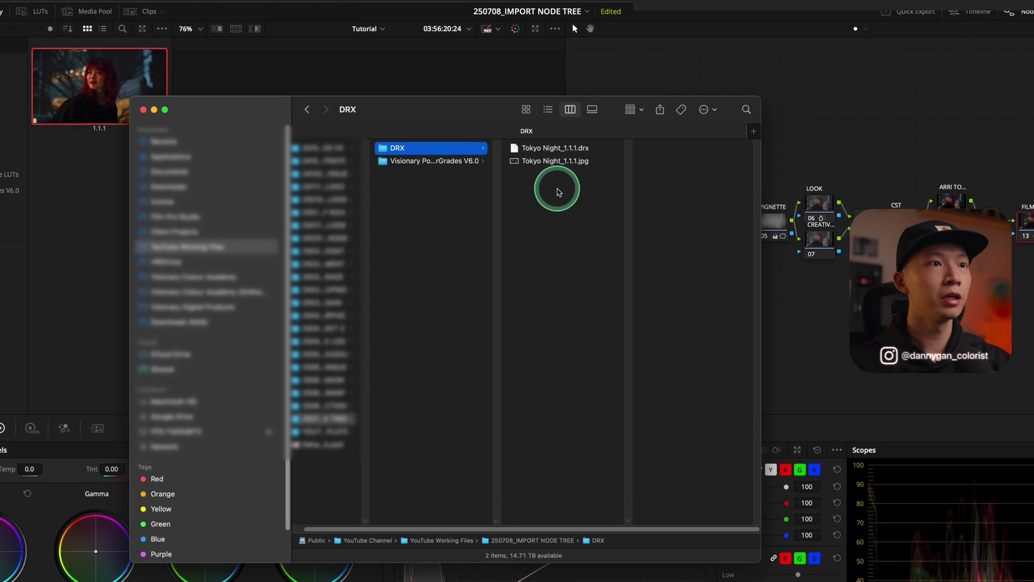
Drag Tokyo Night_1.1.1.drx from Finder into the Stills 1 gallery as a second still
left_click_drag(558, 192, 576, 142)
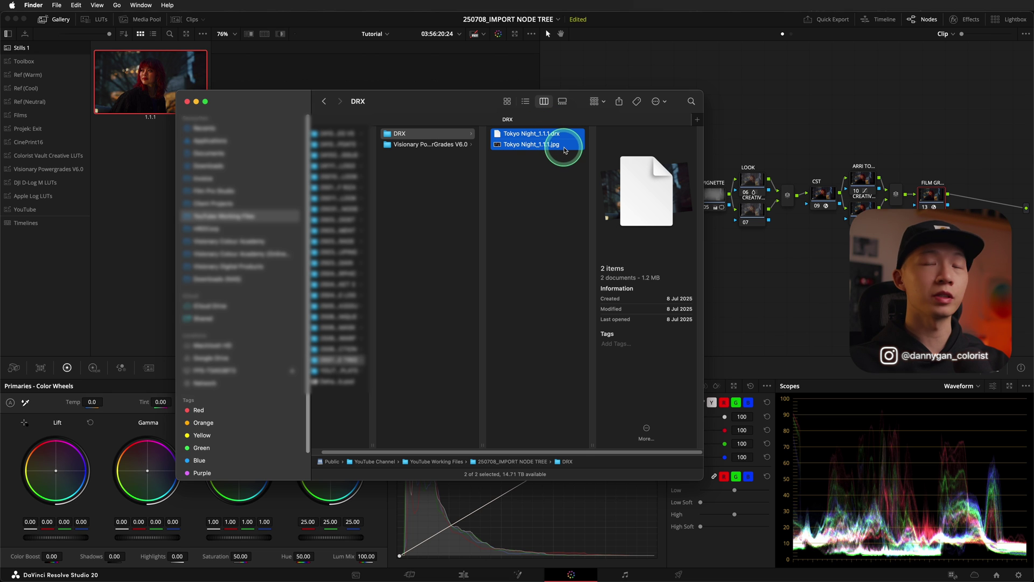
left_click(560, 169)
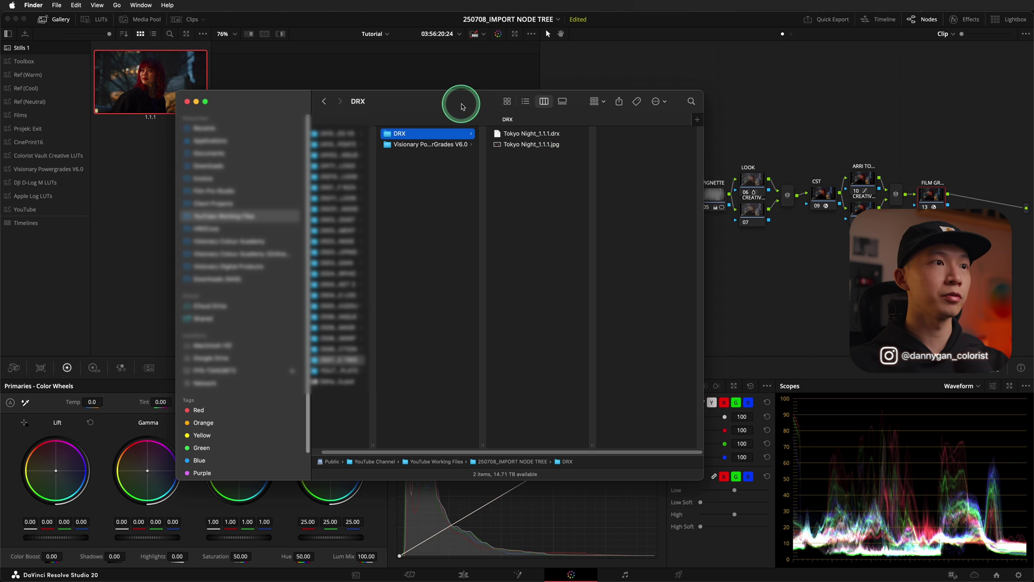
left_click_drag(462, 104, 594, 108)
left_click(686, 141)
left_click_drag(687, 141, 163, 152)
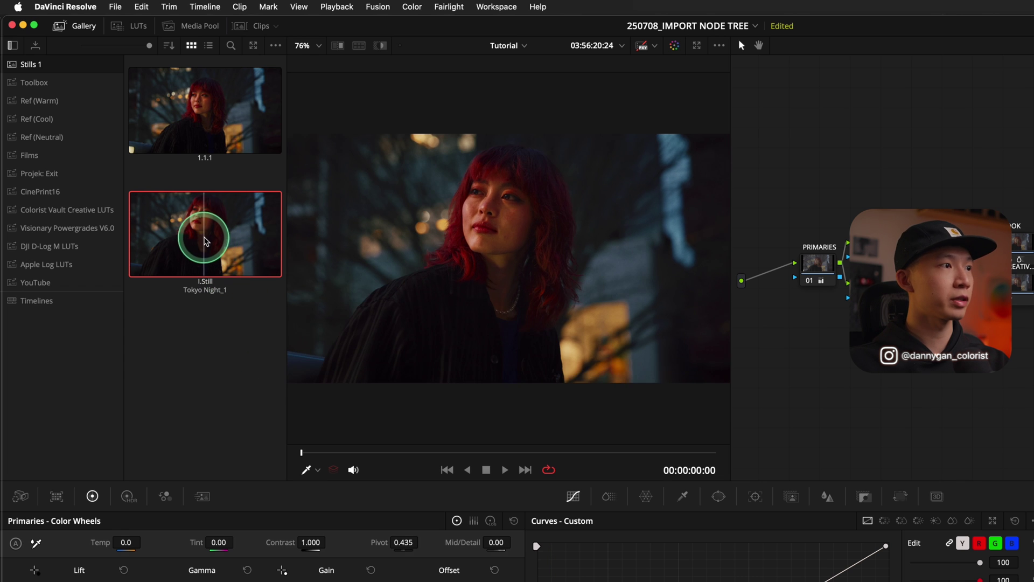
right_click(213, 240)
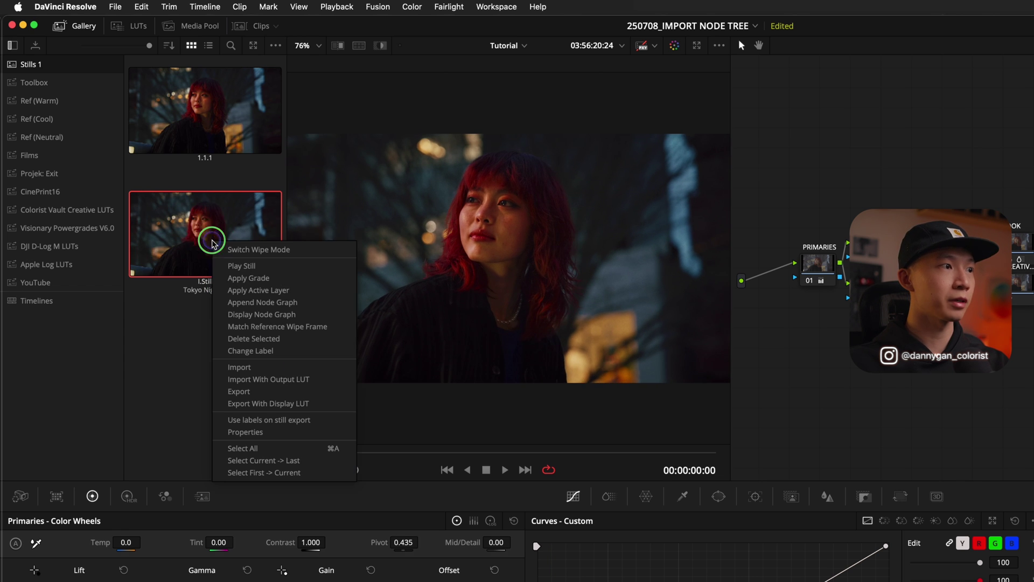
left_click(280, 315)
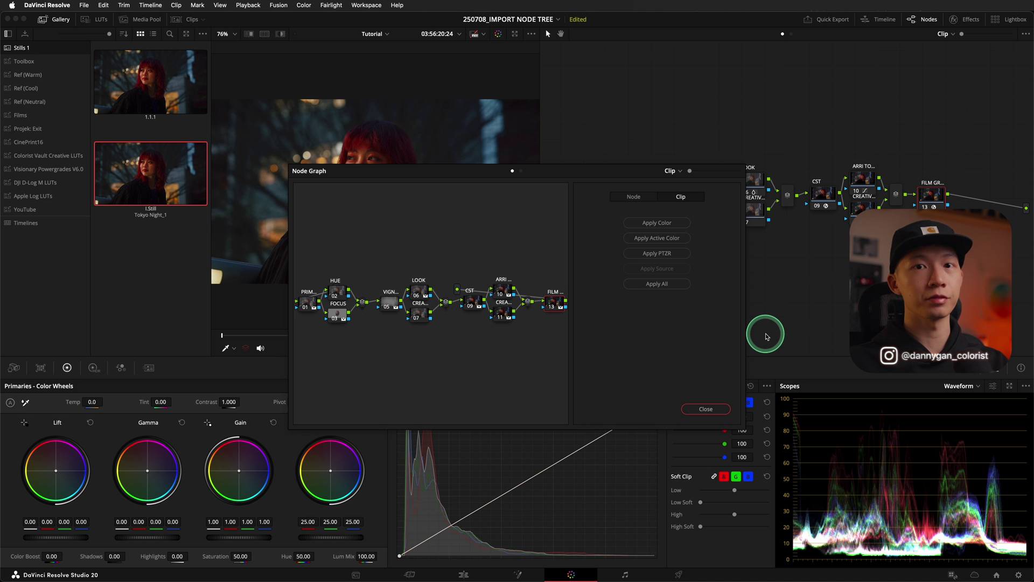
left_click(706, 408)
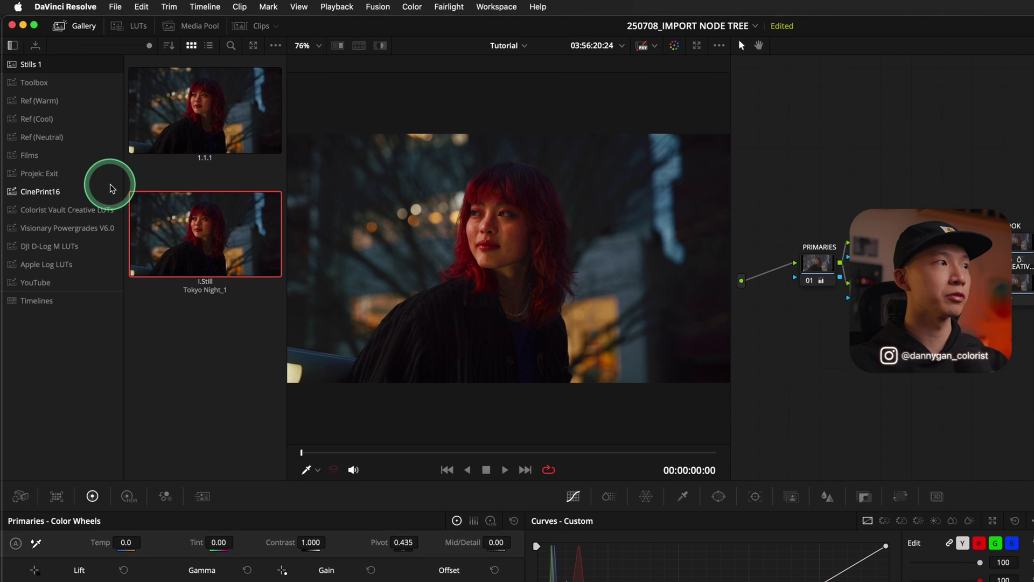
Open the context menu of the empty area below Timelines in the Gallery album list
right_click(66, 302)
left_click(74, 335)
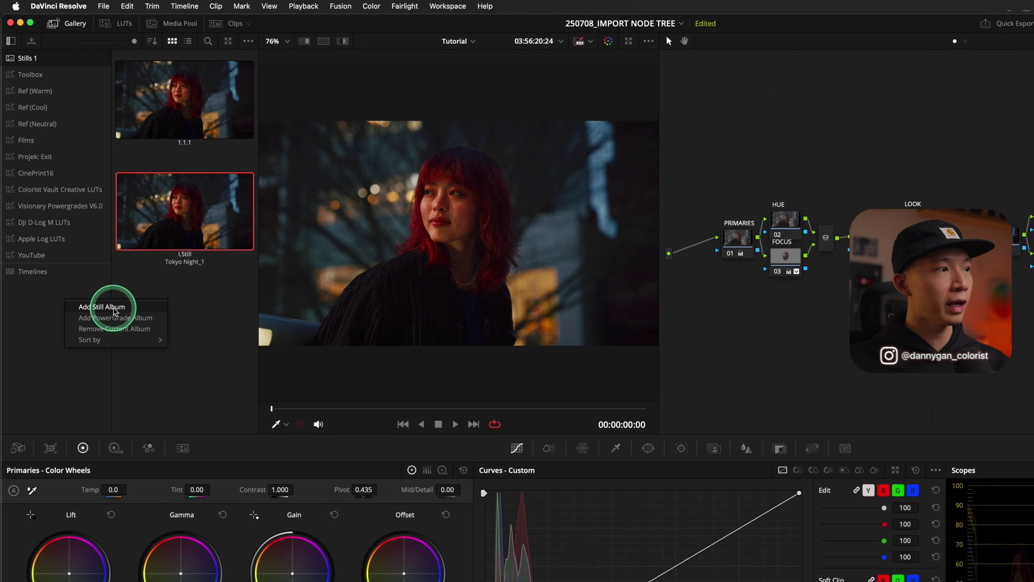
Add a PowerGrade album and rename it 'Visionary Powergrades'
left_click(115, 318)
double_click(65, 271)
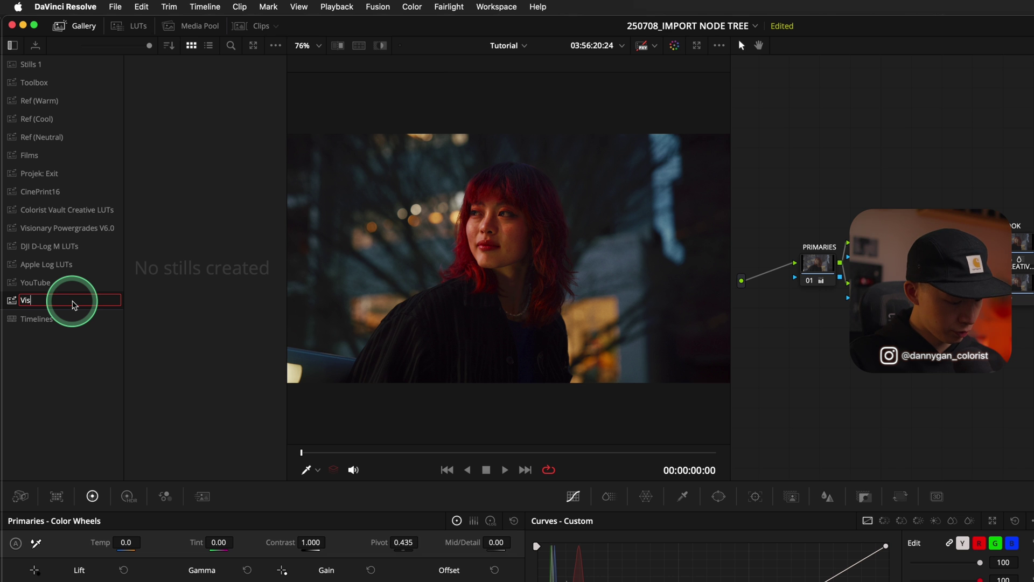
type("Visionary Powergrades")
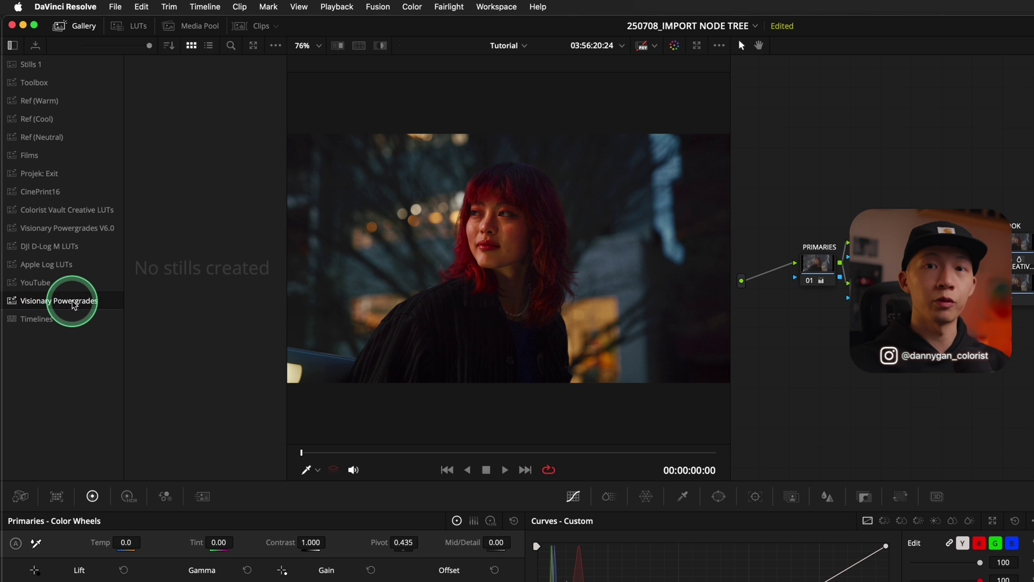
key("Return")
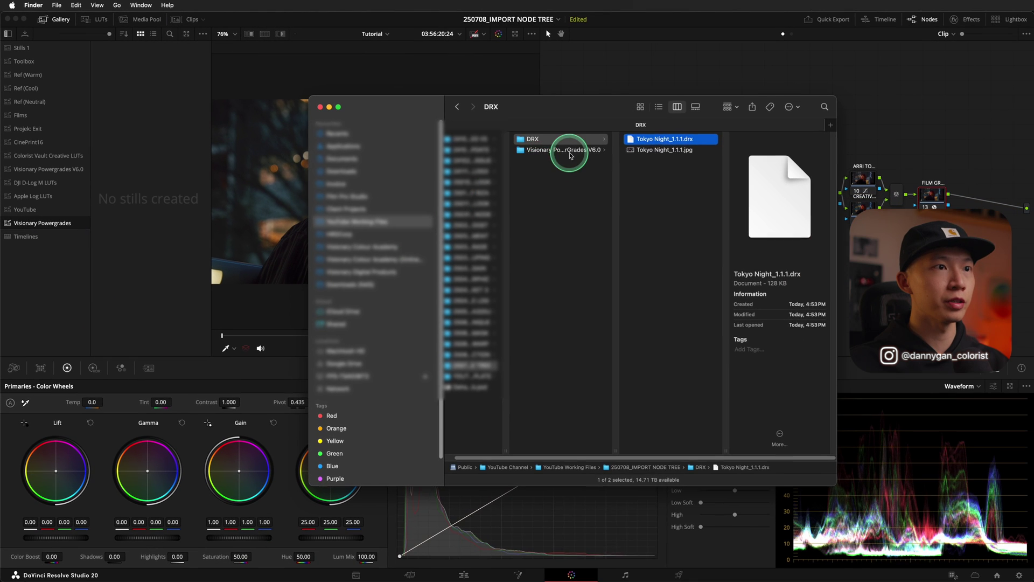
In Finder, open the Visionary PowerGrades V6.0 folder and select all four DRX files
left_click(572, 151)
left_click(670, 139)
left_click(698, 169, "shift")
Import the four powergrade DRX files into the album and try Commercial, PRO and Advanced
left_click_drag(692, 158, 166, 156)
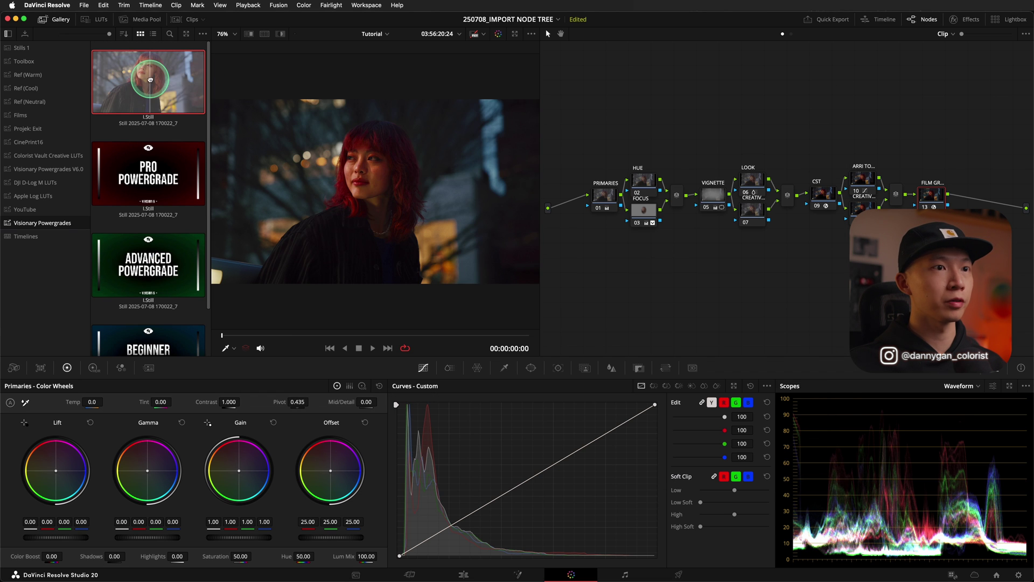
middle_click(148, 80)
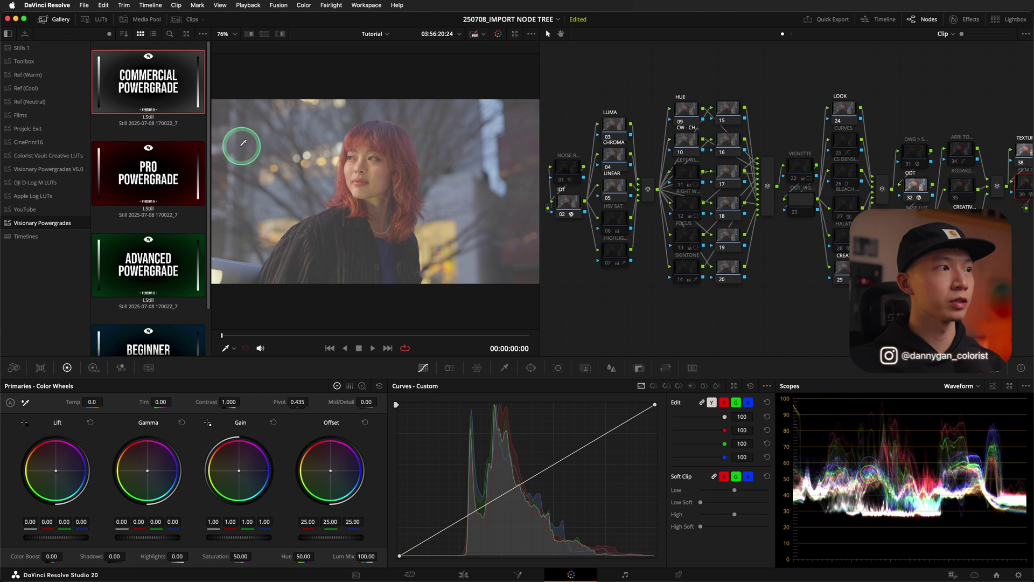
middle_click(150, 167)
middle_click(151, 284)
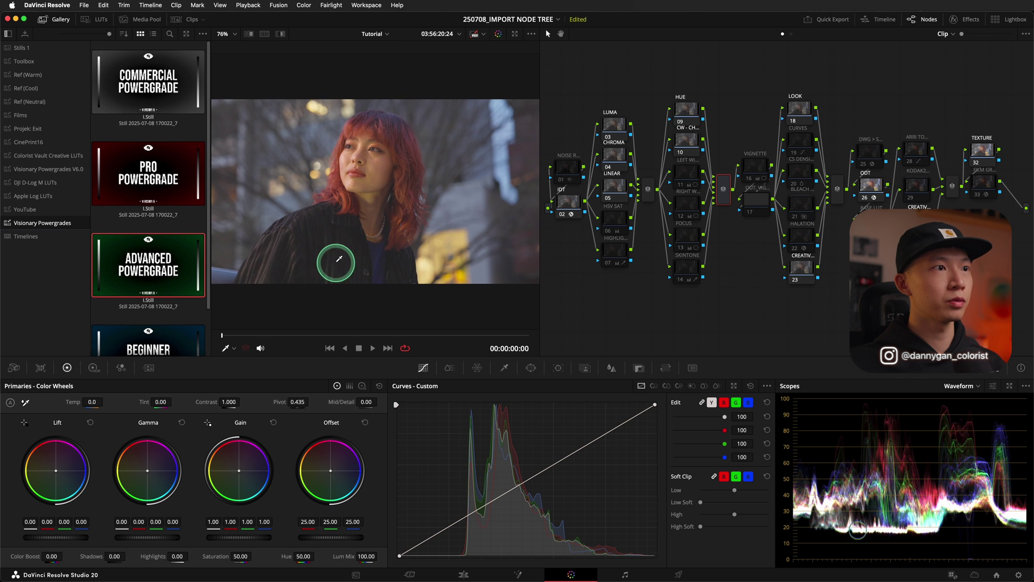
Apply the Beginner Powergrade and select its Primaries-to-Base LUT node tree
middle_click(110, 348)
scroll(184, 335, "down", 1)
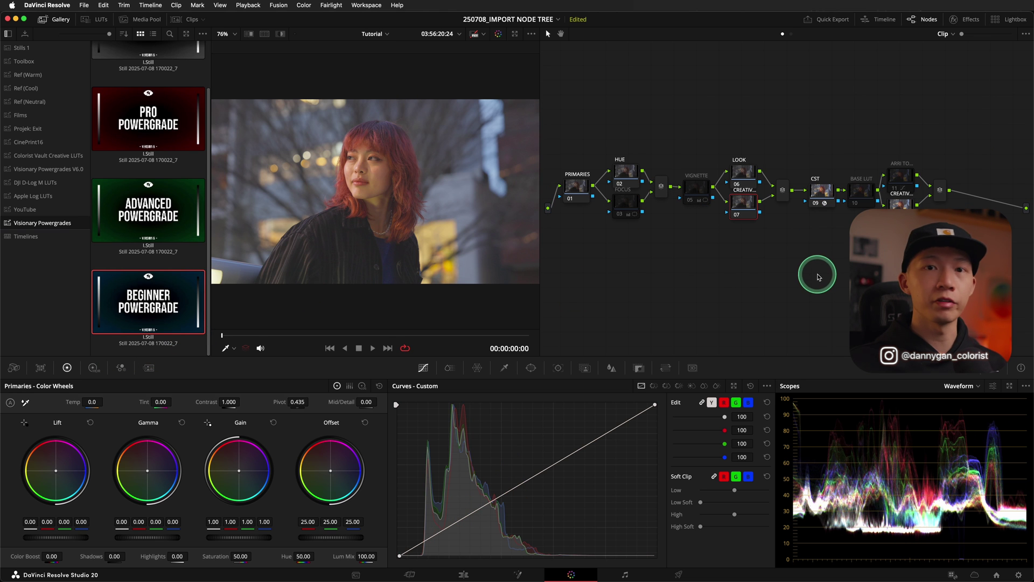
scroll(186, 221, "up", 1)
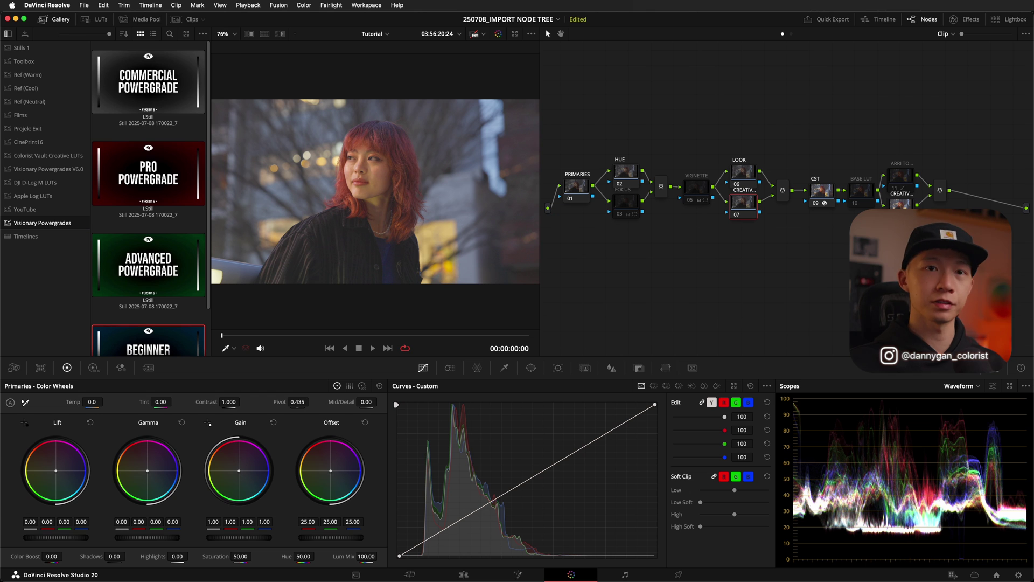
left_click_drag(562, 121, 980, 290)
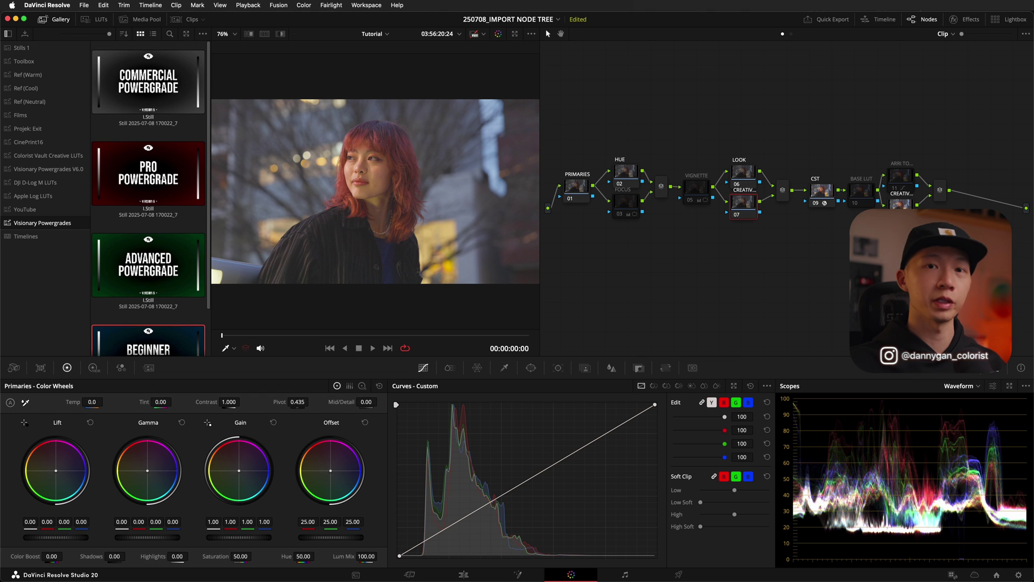
left_click(66, 224)
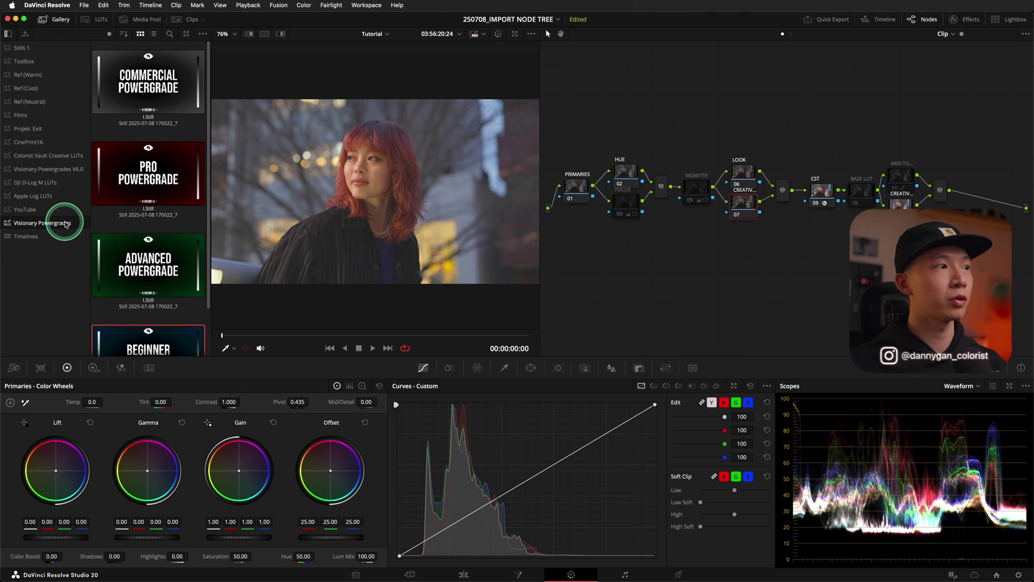